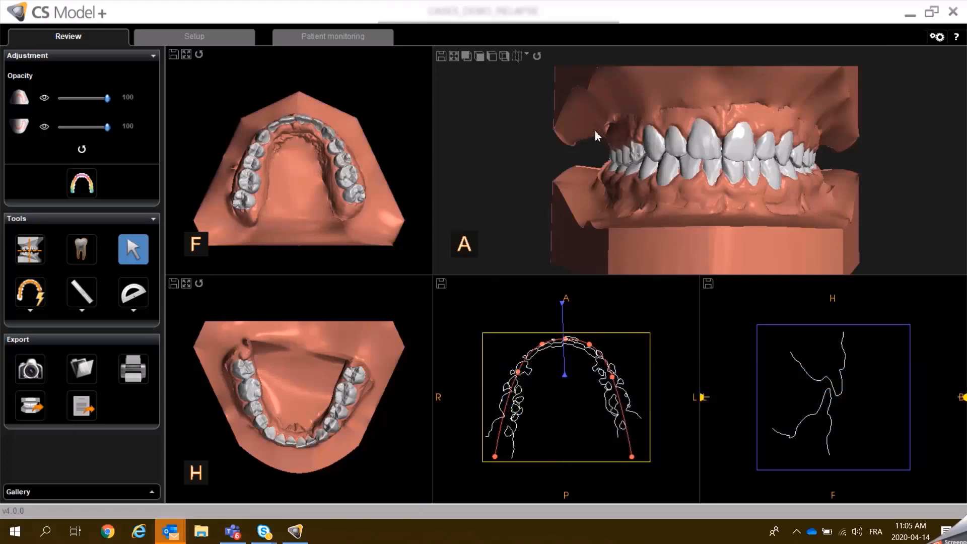
Create a Relapse setup simulation for both arches and accept the previous acquisition for import, continuing to teeth detection
mouse_move(705, 101)
mouse_down()
mouse_move(706, 116)
mouse_move(693, 101)
mouse_move(575, 103)
mouse_move(621, 95)
mouse_move(670, 117)
mouse_move(782, 106)
mouse_move(695, 116)
mouse_move(699, 106)
mouse_up()
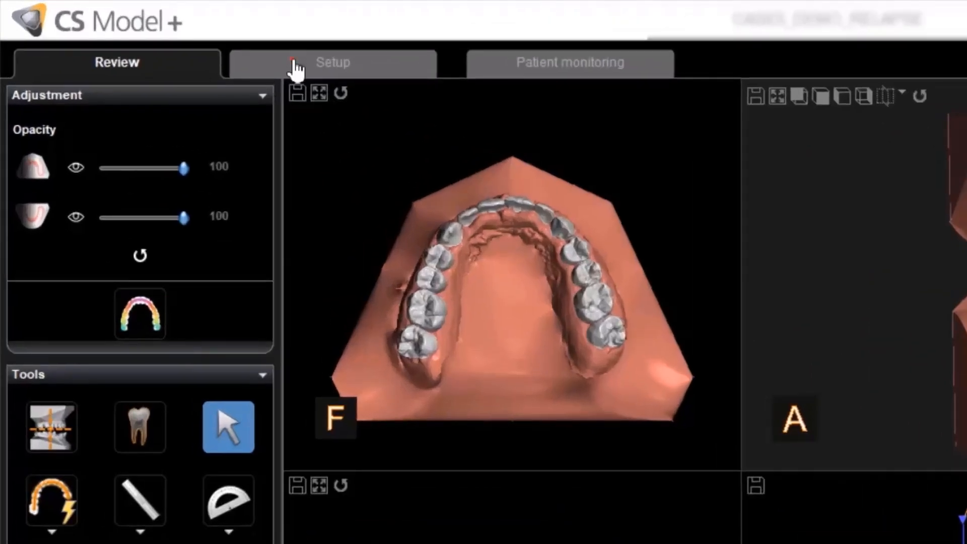
click(292, 67)
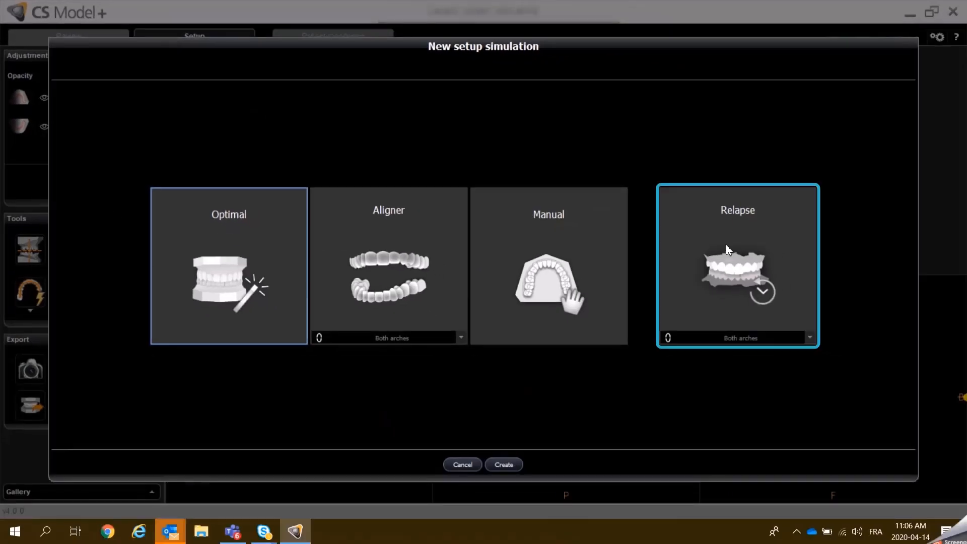
click(699, 245)
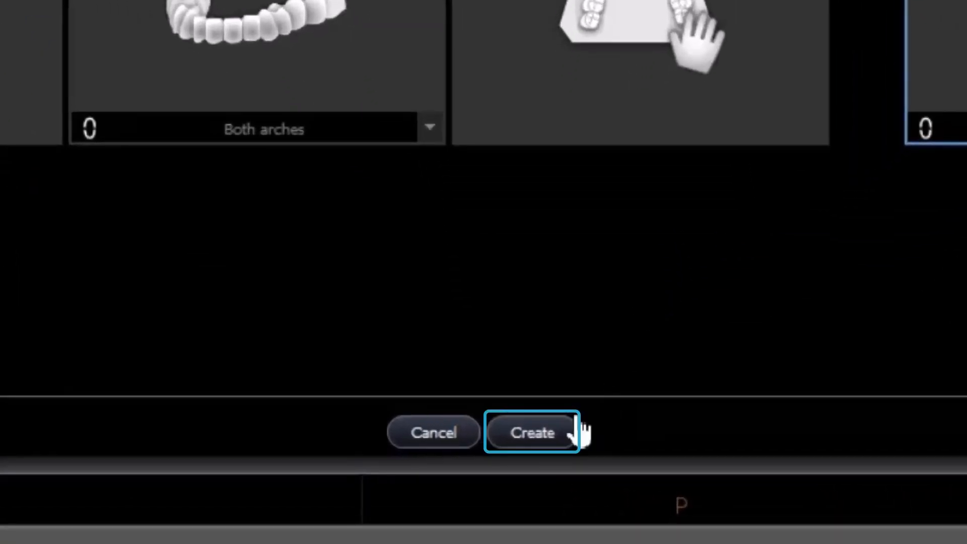
click(534, 434)
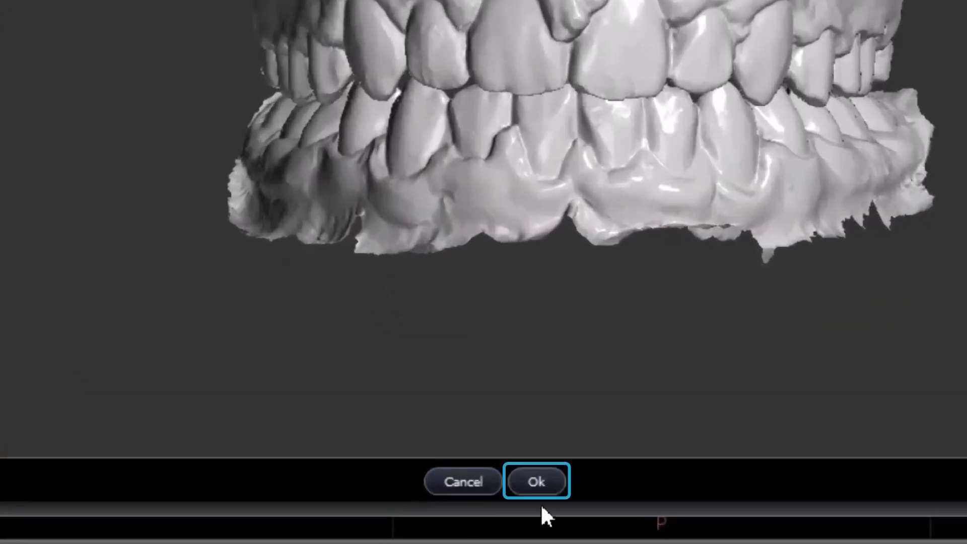
click(536, 484)
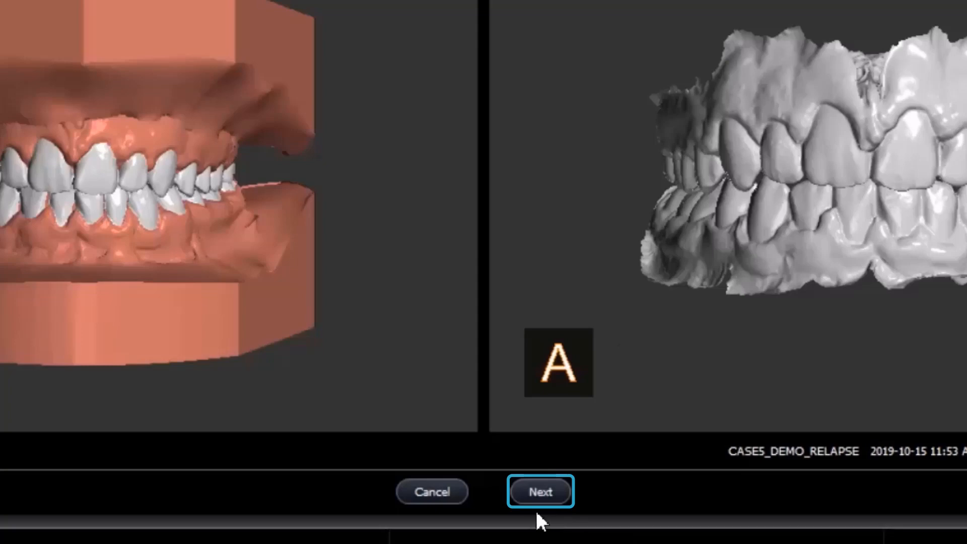
click(539, 499)
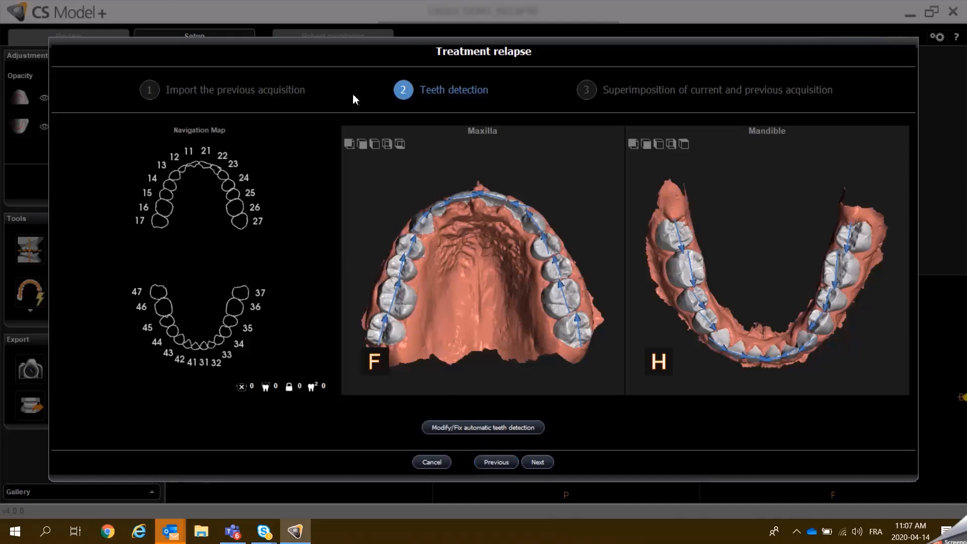
Remove the faulty automatically detected margin line of tooth 22 on the maxilla
drag(449, 193, 436, 260)
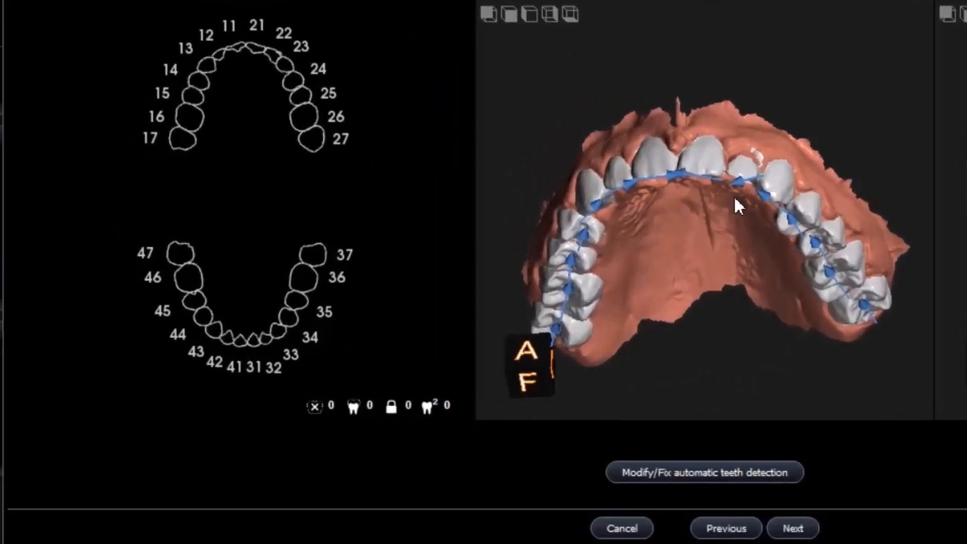
scroll(500, 264, up, 3)
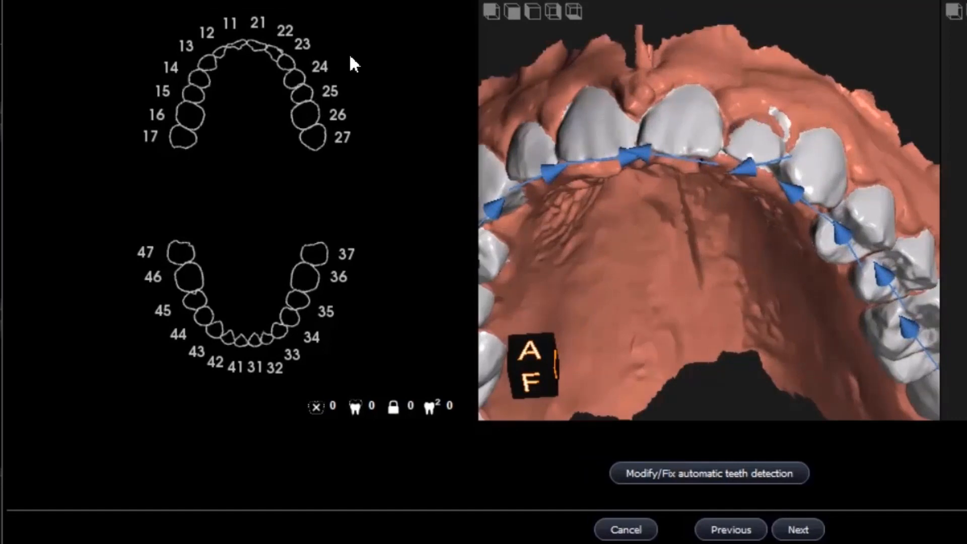
click(277, 62)
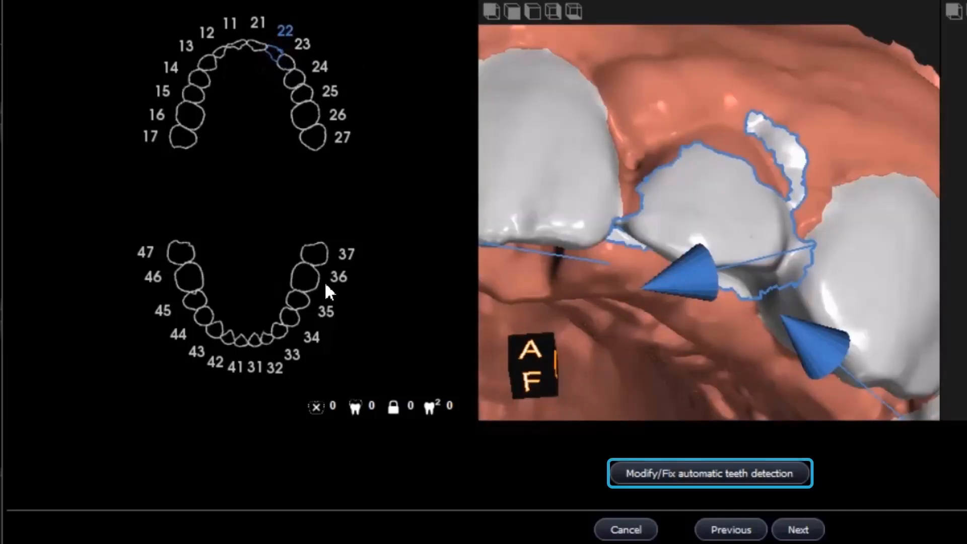
click(701, 478)
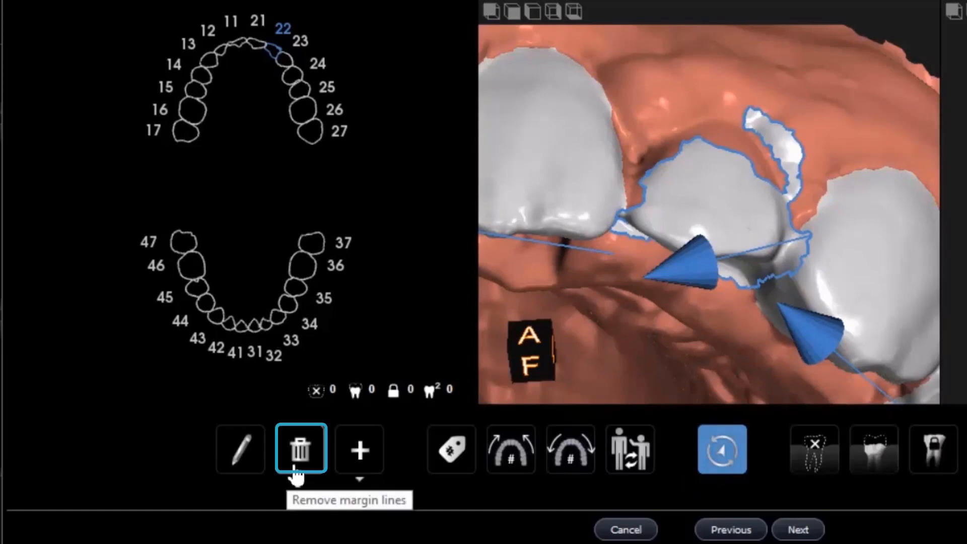
click(296, 468)
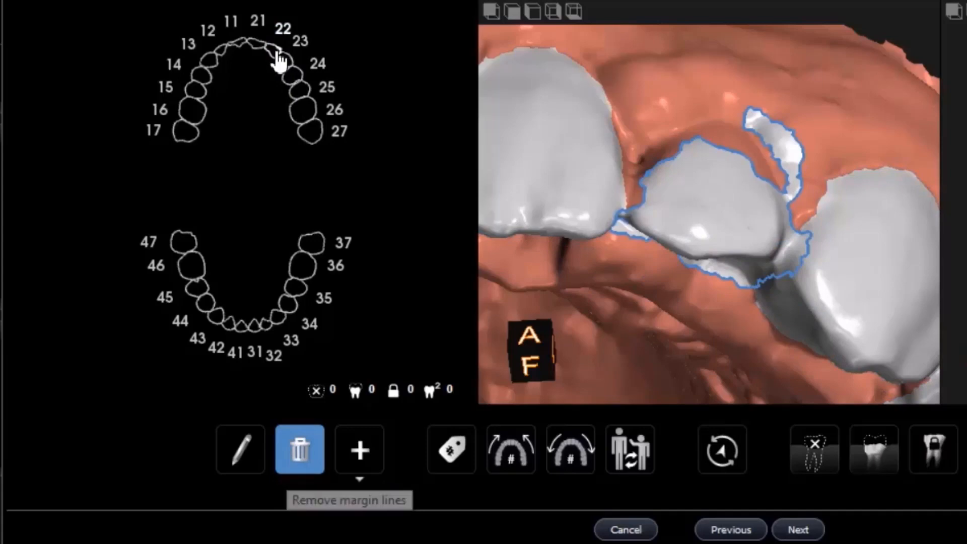
click(278, 59)
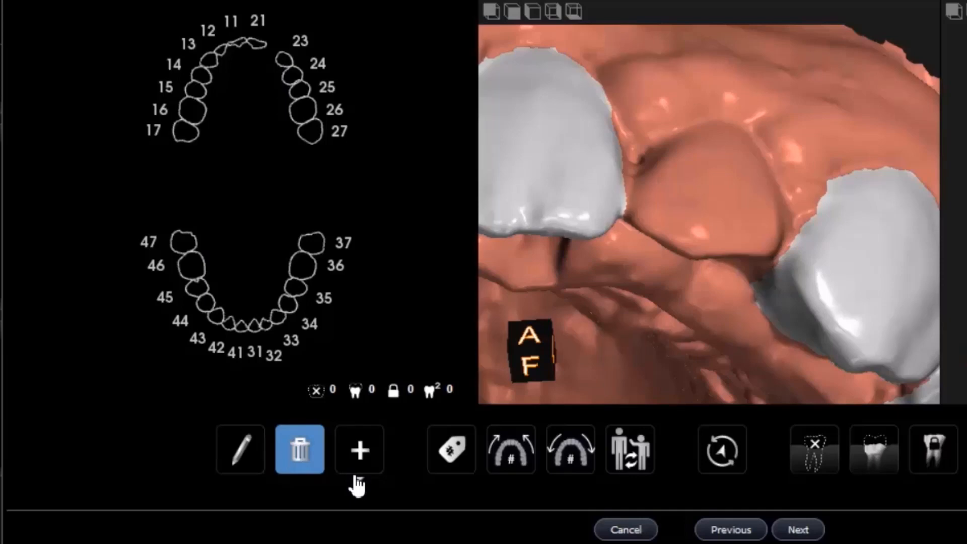
Automatically create a new margin line on the unmarked tooth between 21 and 23, numbering it 22
click(358, 481)
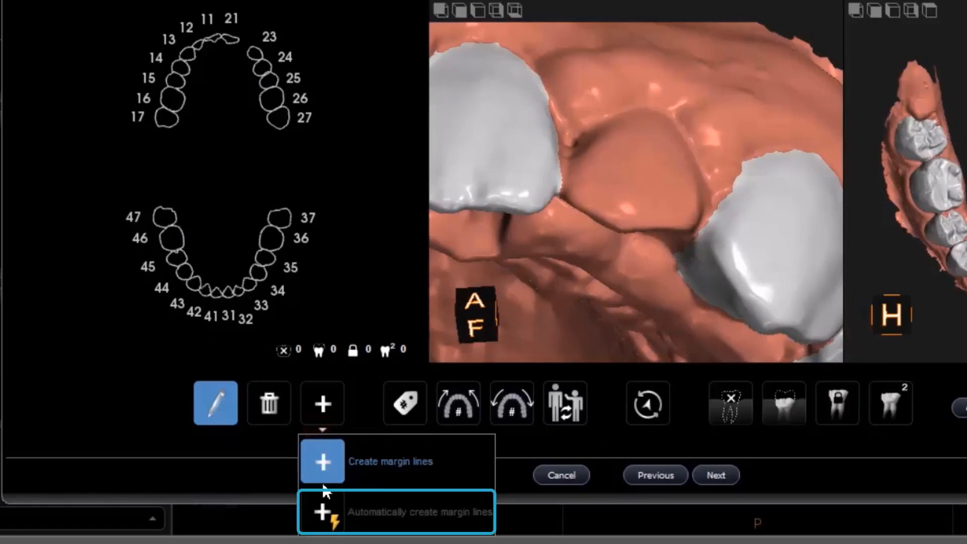
click(324, 514)
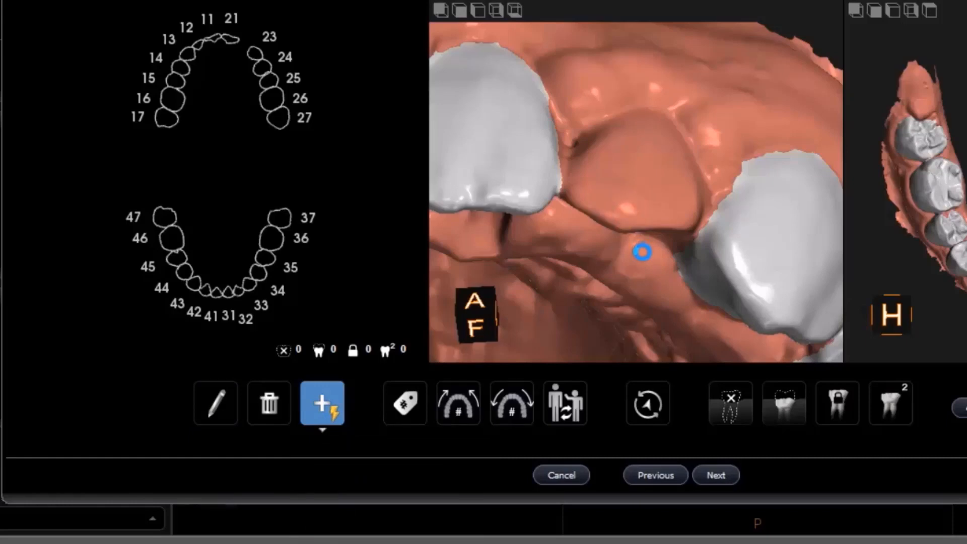
click(641, 252)
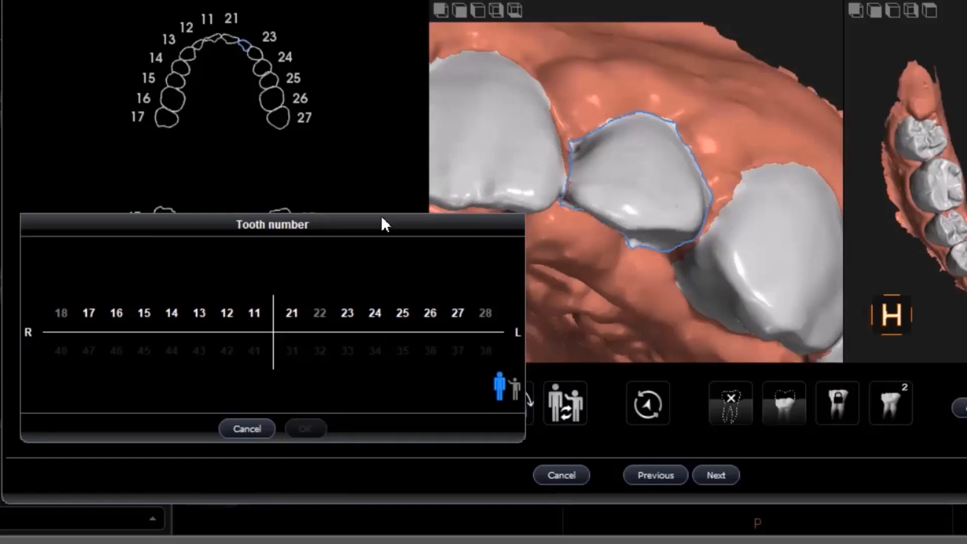
click(319, 314)
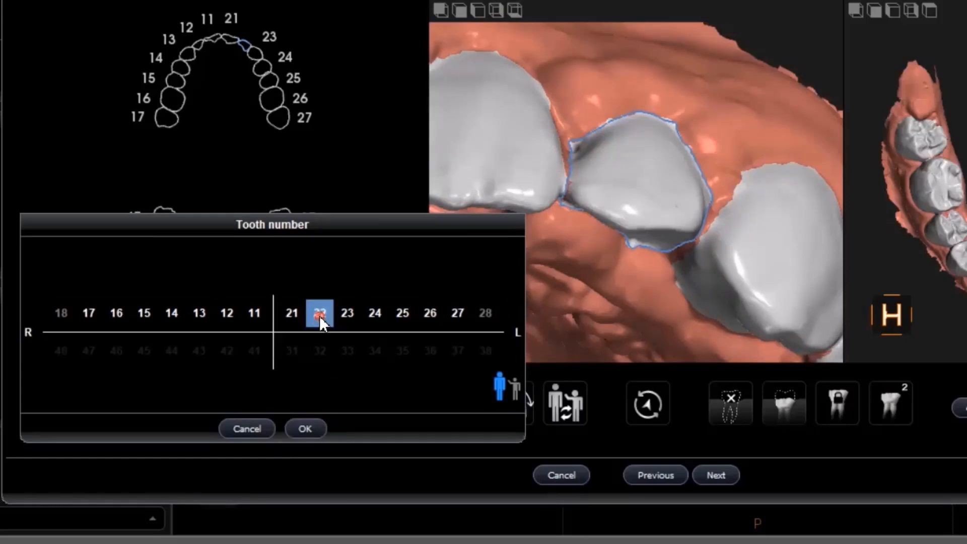
click(305, 429)
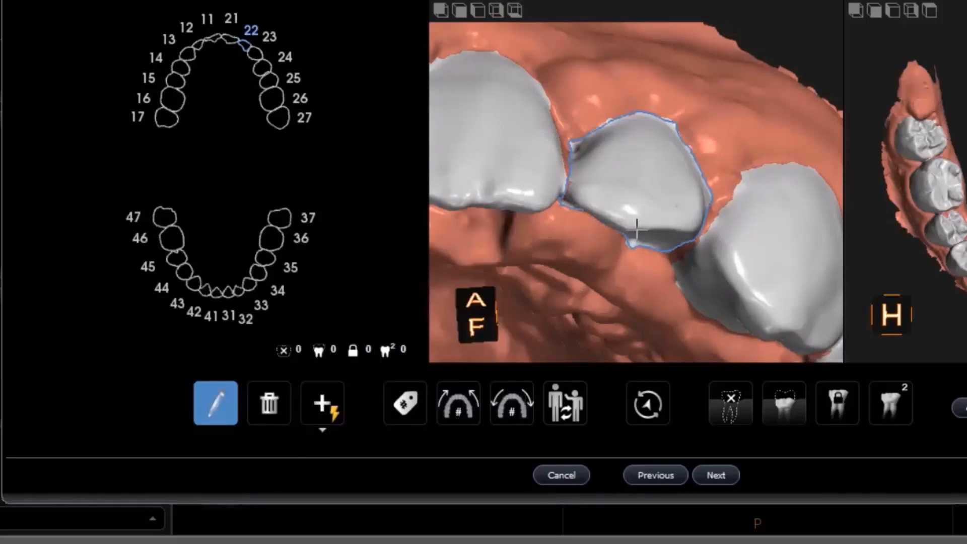
Redraw the margin line of tooth 22 along its gum edge next to tooth 21 and check the palatal side
click(572, 152)
click(593, 132)
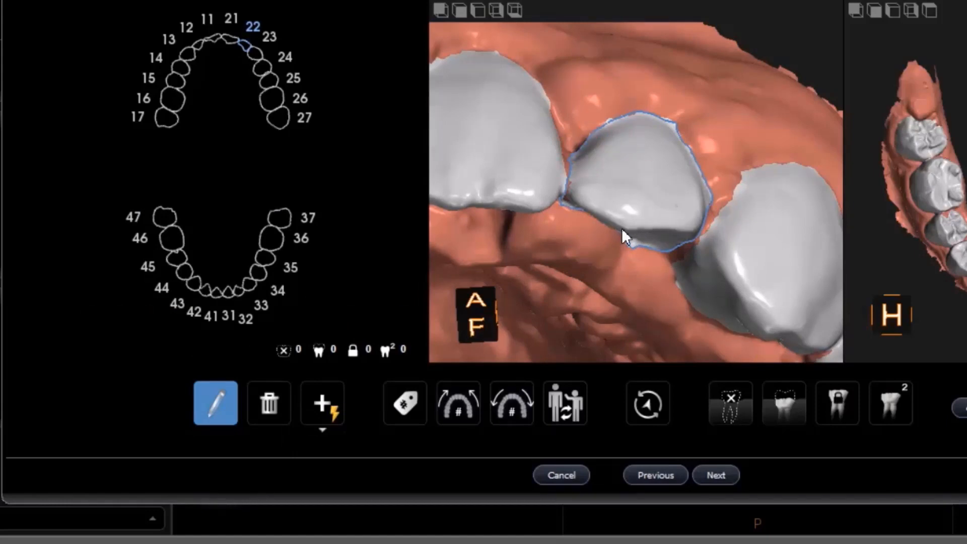
right_drag(627, 237, 632, 113)
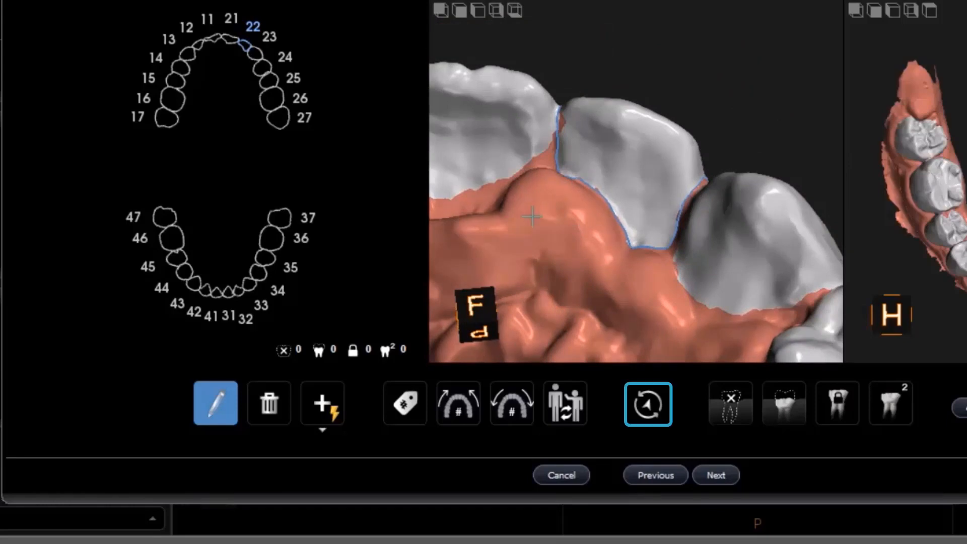
Show the tooth orientation arrows and check their directions on the maxilla and mandible
click(639, 413)
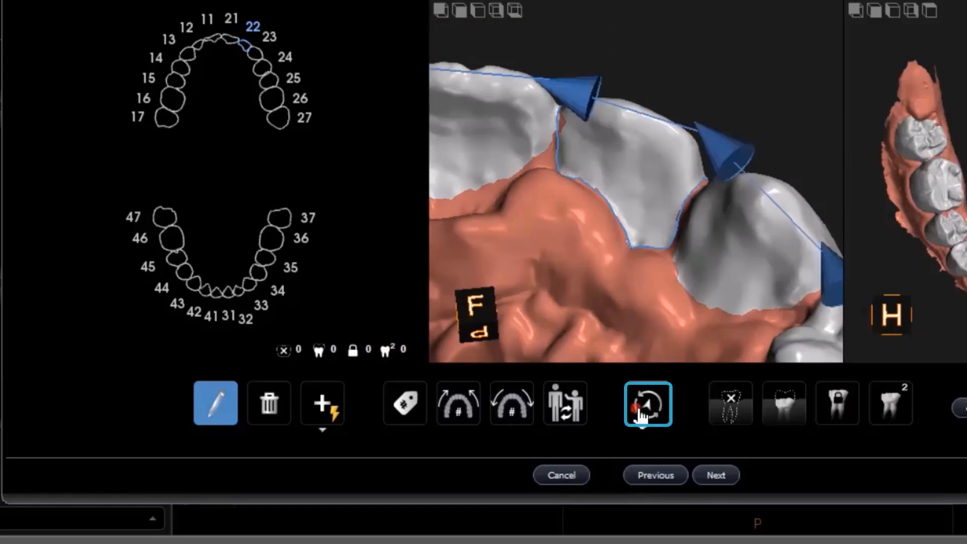
click(515, 10)
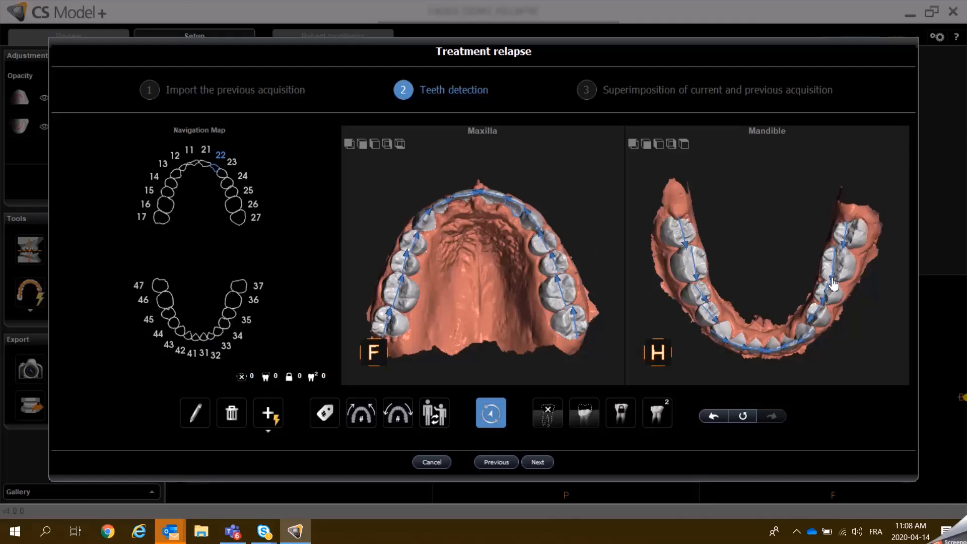
drag(800, 258, 777, 276)
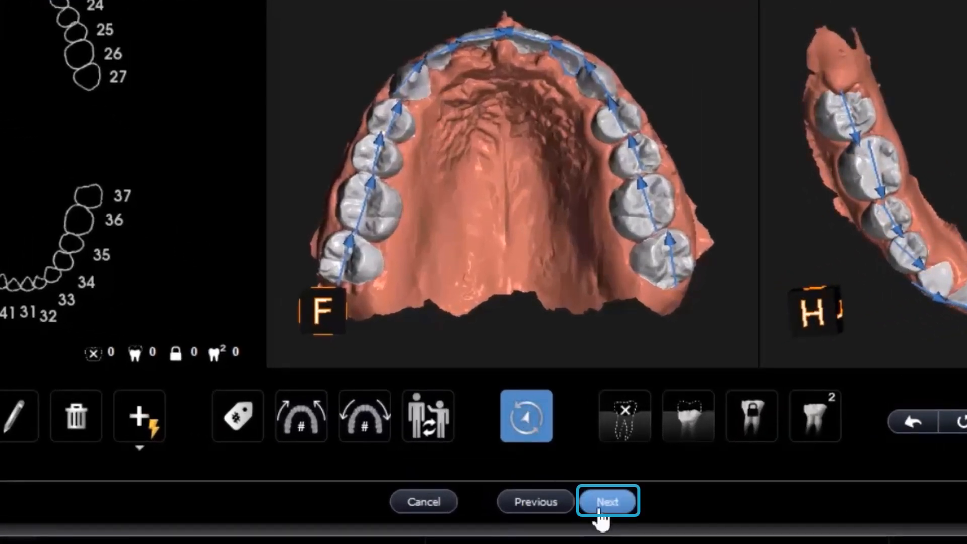
Continue to the superimposition of both acquisitions and shift the color overlay toward Current
click(603, 501)
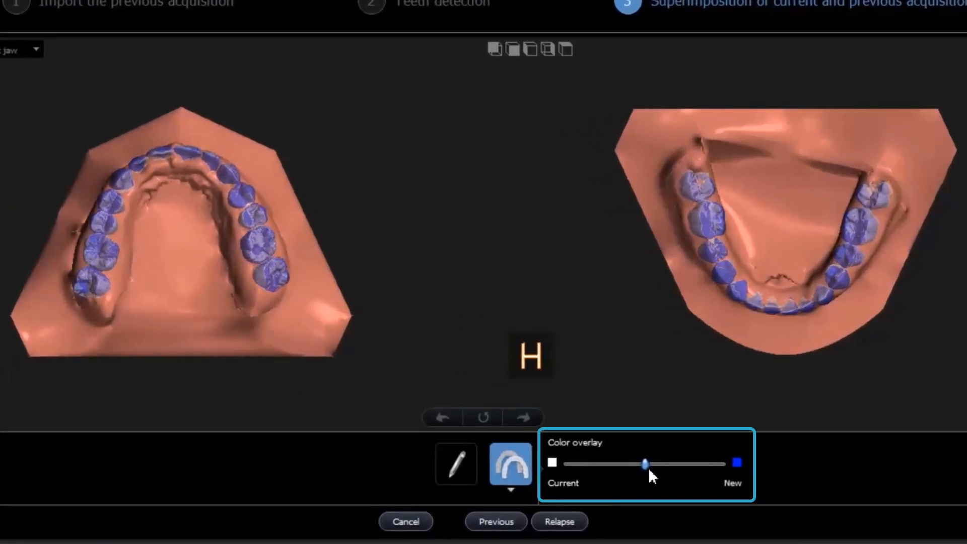
mouse_move(648, 462)
mouse_down()
mouse_move(712, 463)
mouse_move(577, 466)
mouse_move(663, 470)
mouse_move(612, 468)
mouse_up()
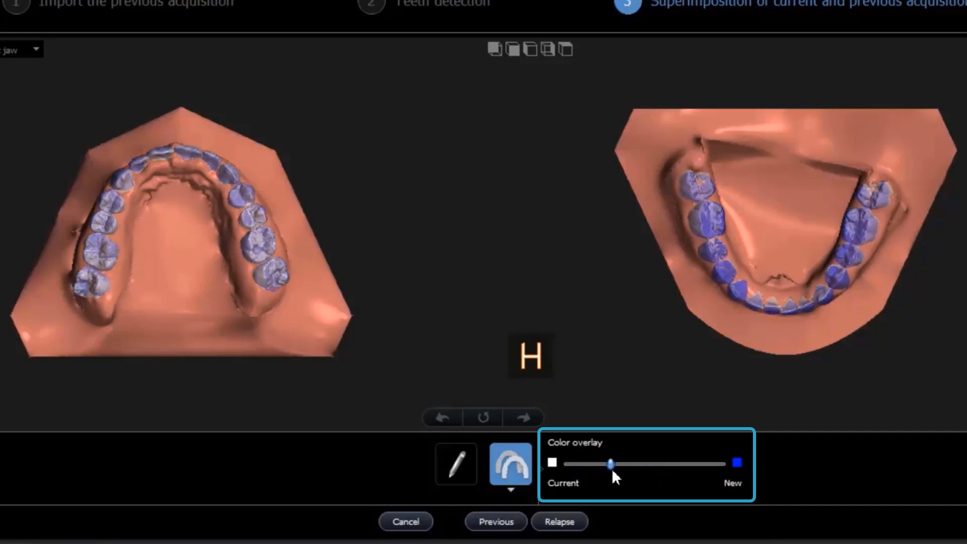
Try a slight manual shift of the upper arch with Fix superimposition, and undo the move
click(452, 481)
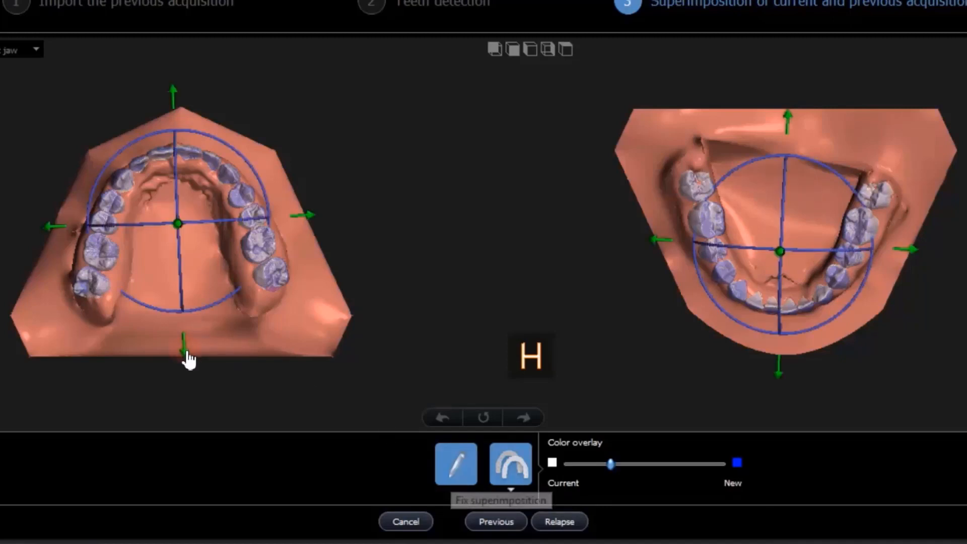
drag(185, 353, 187, 351)
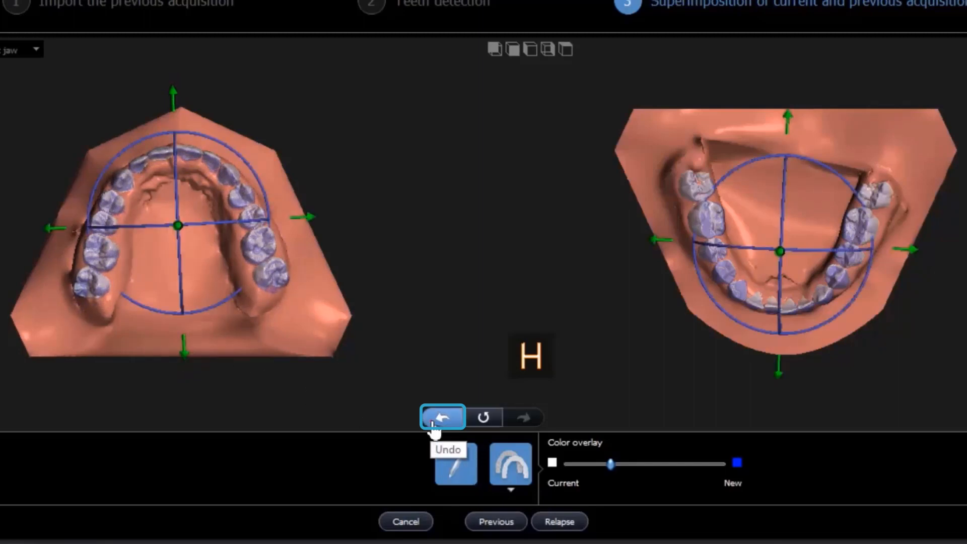
click(433, 425)
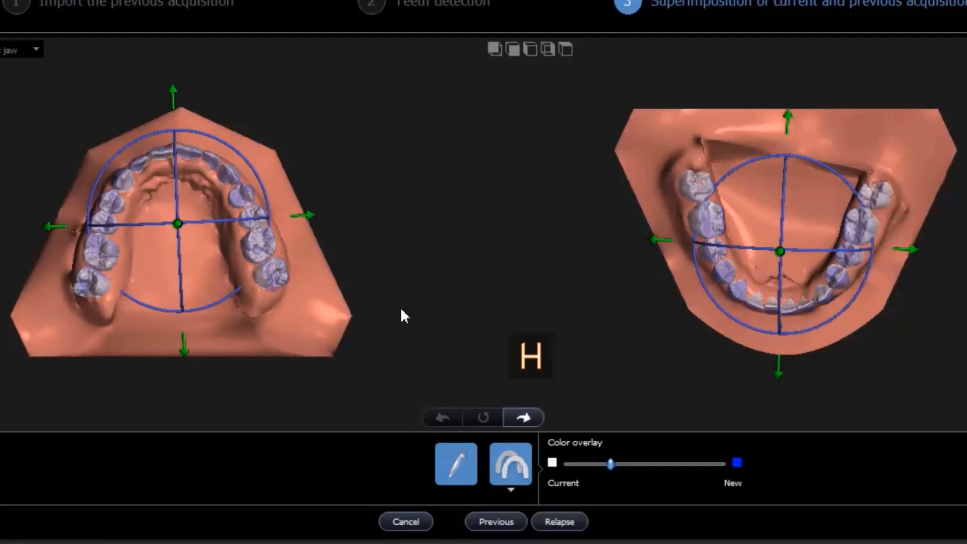
Generate the relapse setup and inspect the realigned upper and lower teeth from the front and side
click(580, 523)
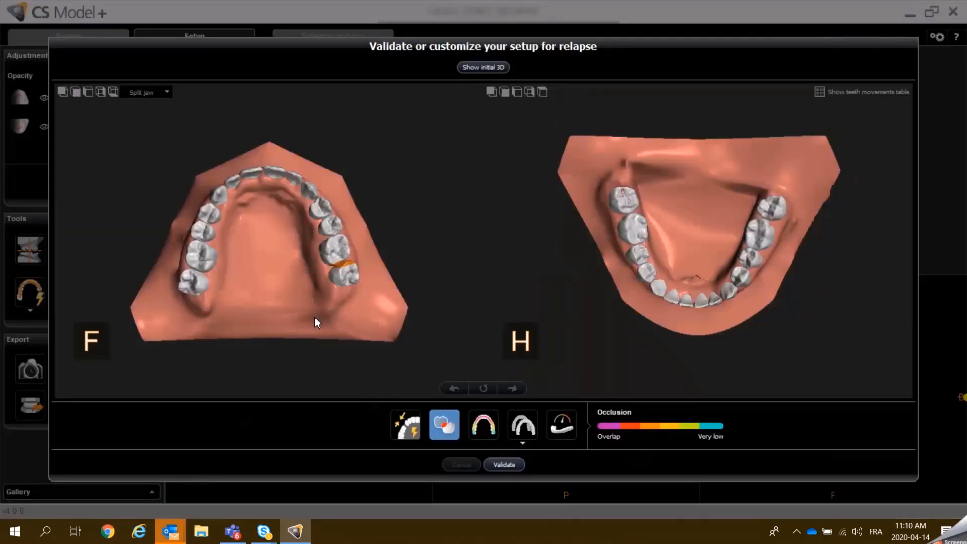
drag(311, 162, 277, 282)
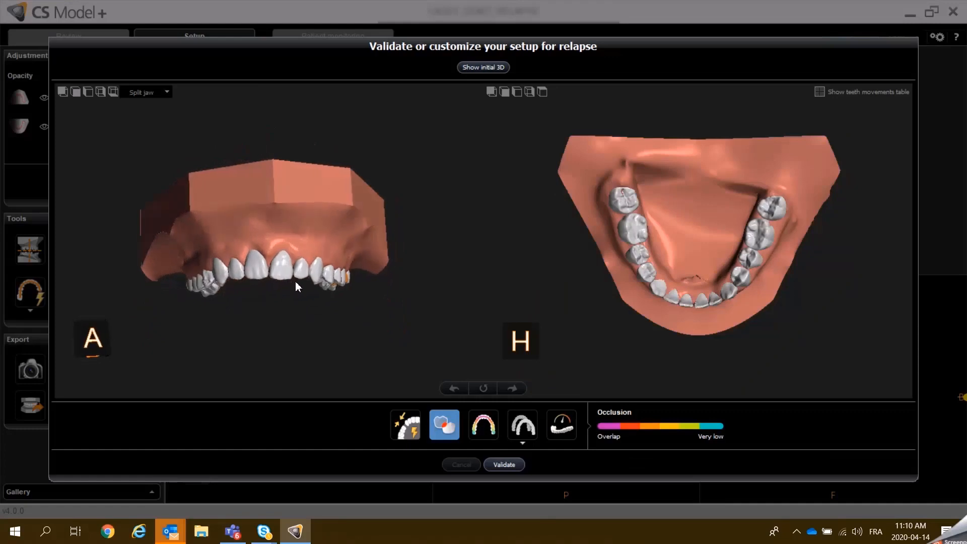
scroll(286, 282, up, 3)
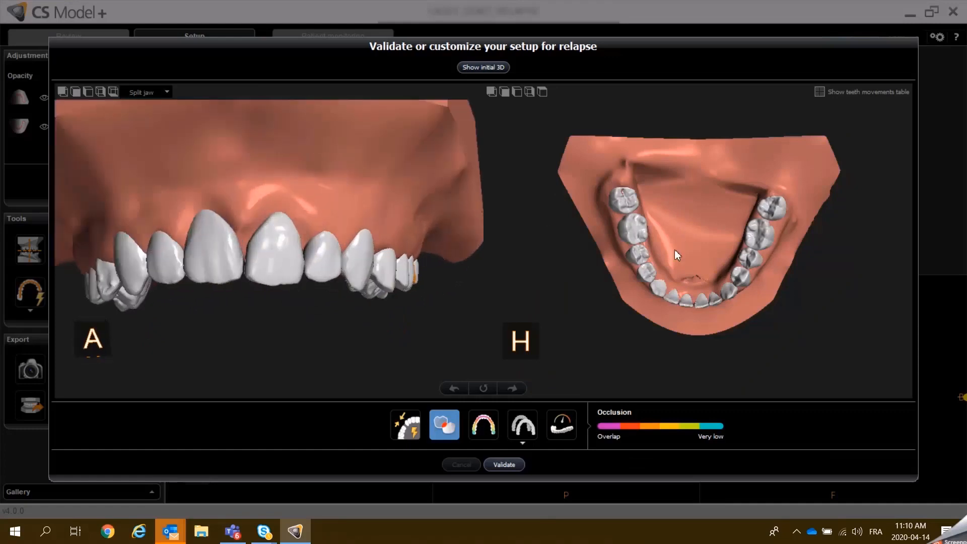
drag(675, 250, 705, 141)
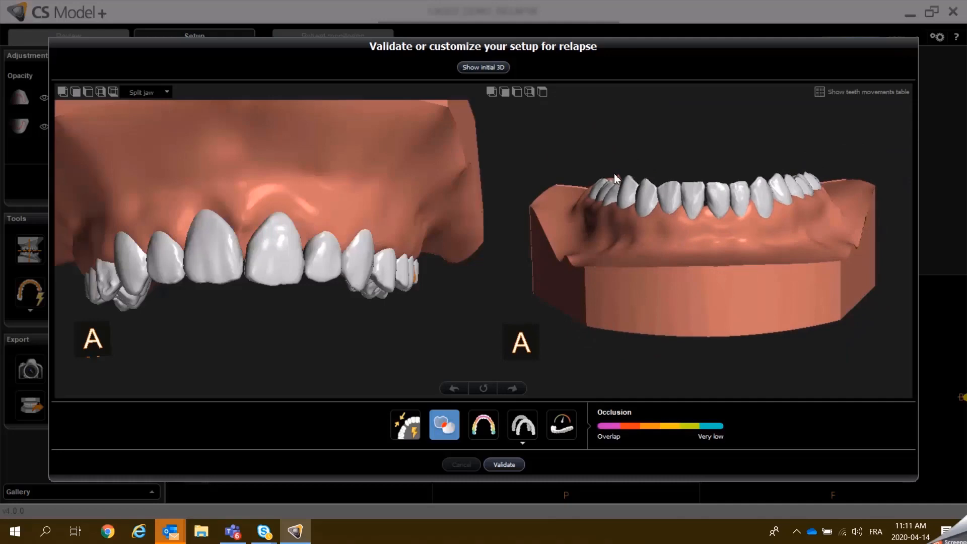
mouse_move(615, 174)
mouse_down()
mouse_move(734, 162)
mouse_move(605, 160)
mouse_up()
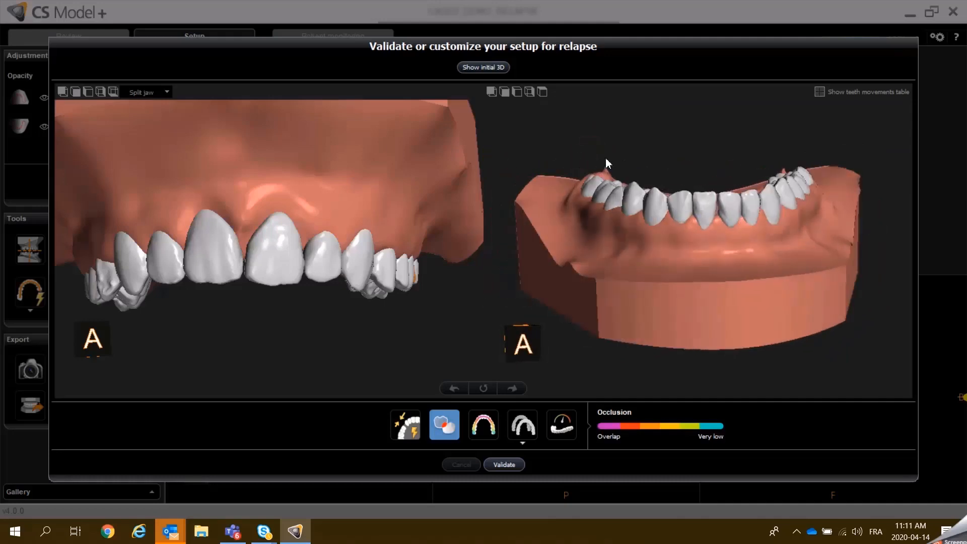
drag(259, 195, 430, 199)
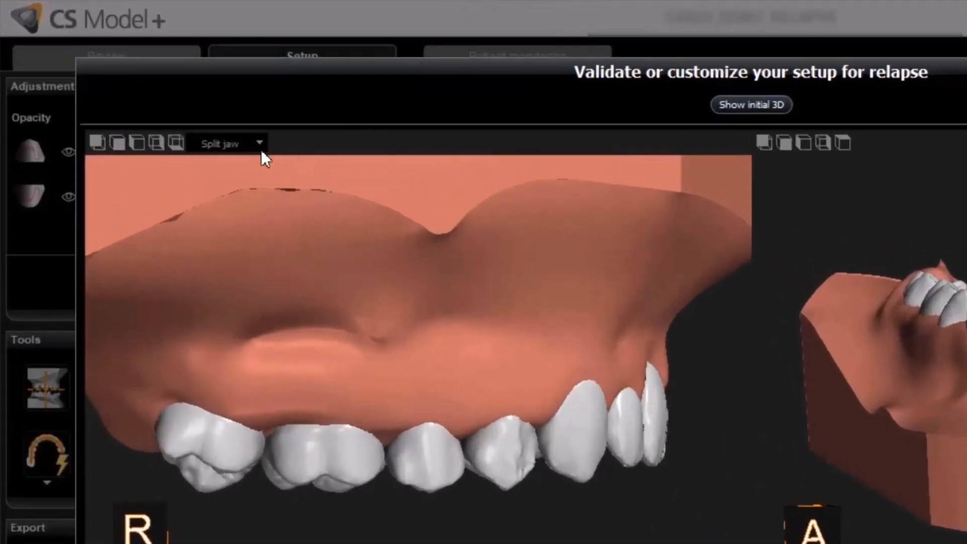
Display the relapse setup as a full jaw and turn the closed bite to an anterior view
click(259, 143)
click(247, 160)
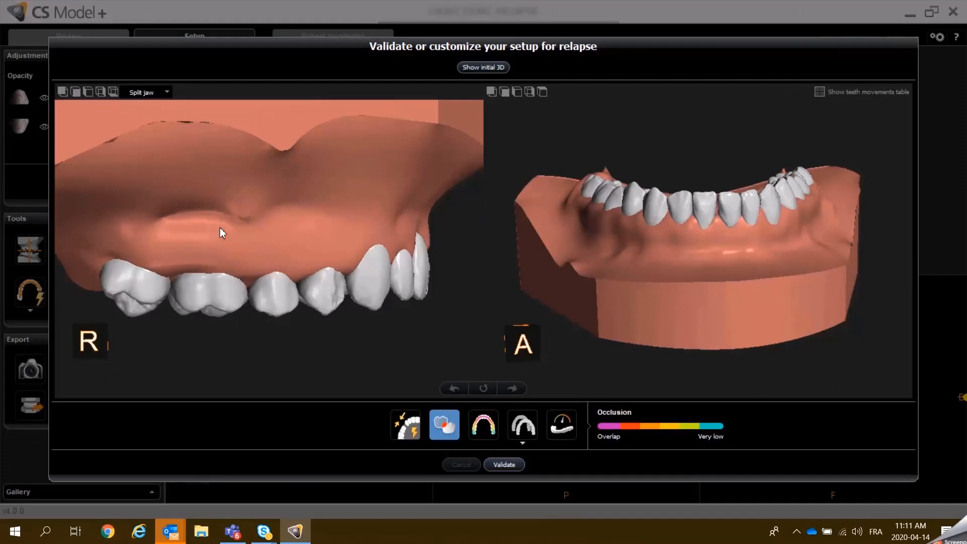
drag(388, 262, 419, 254)
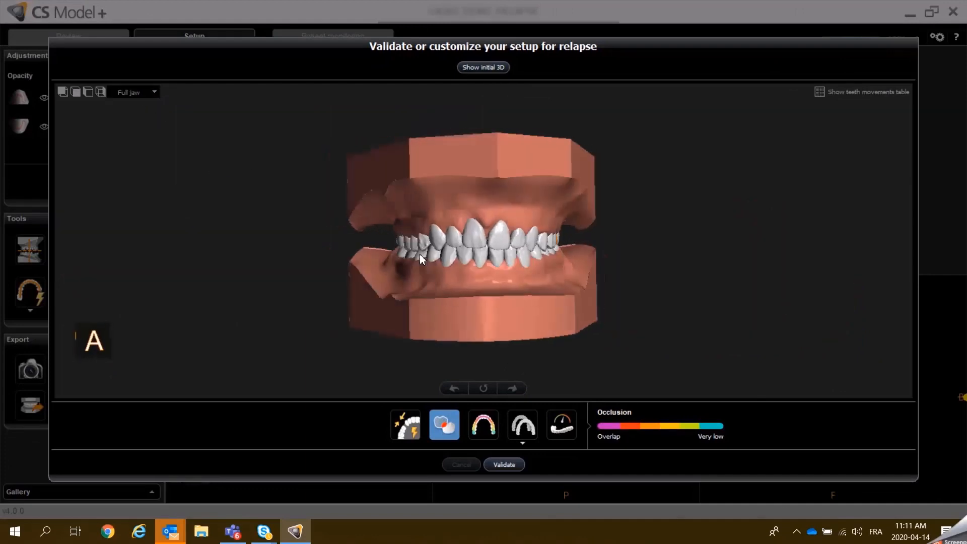
Rotate the upper left lateral incisor by about 0.22° in the relapse setup
scroll(494, 257, up, 6)
scroll(494, 257, down, 1)
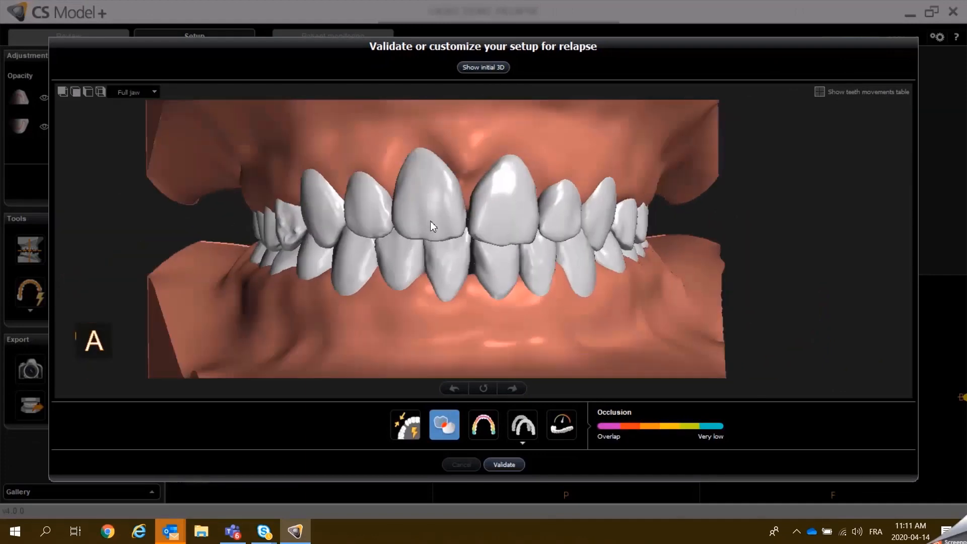
drag(430, 221, 253, 315)
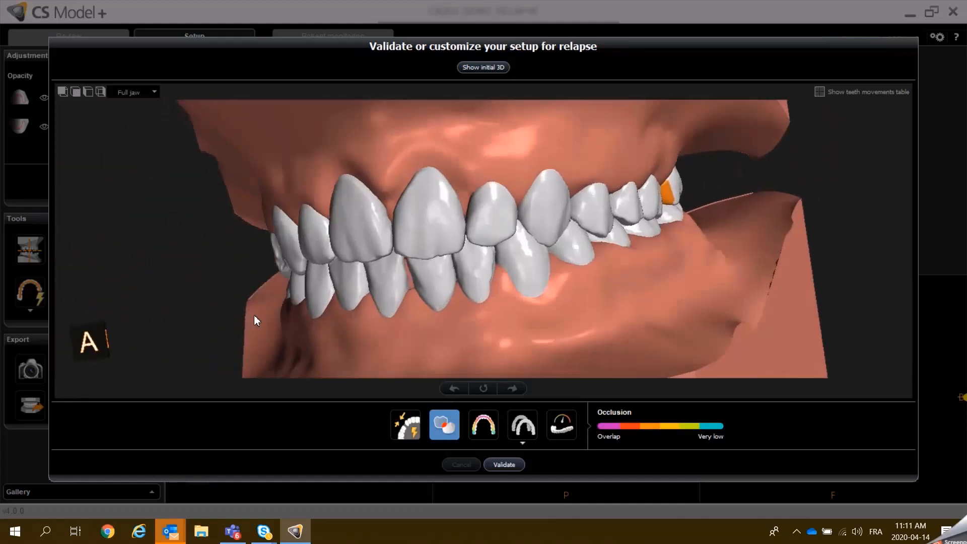
click(491, 229)
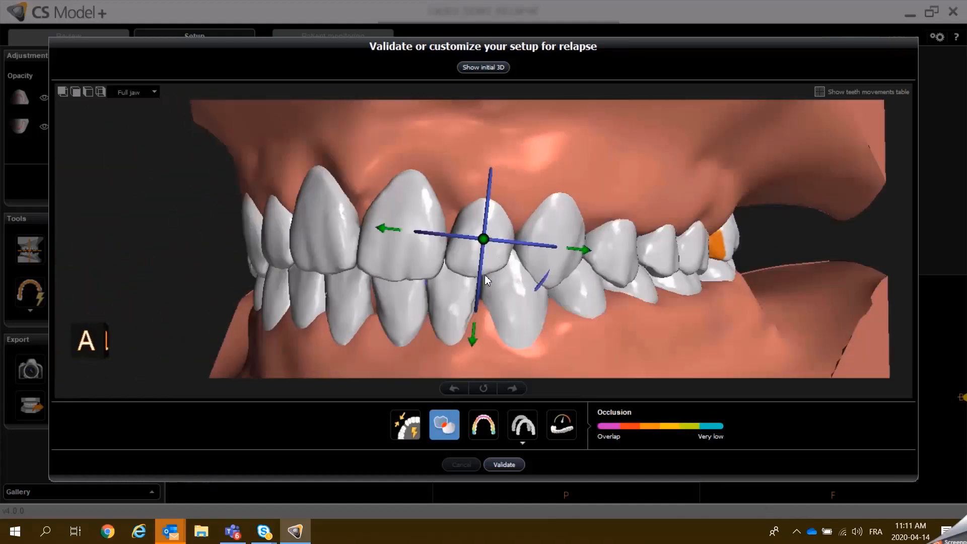
drag(541, 287, 551, 278)
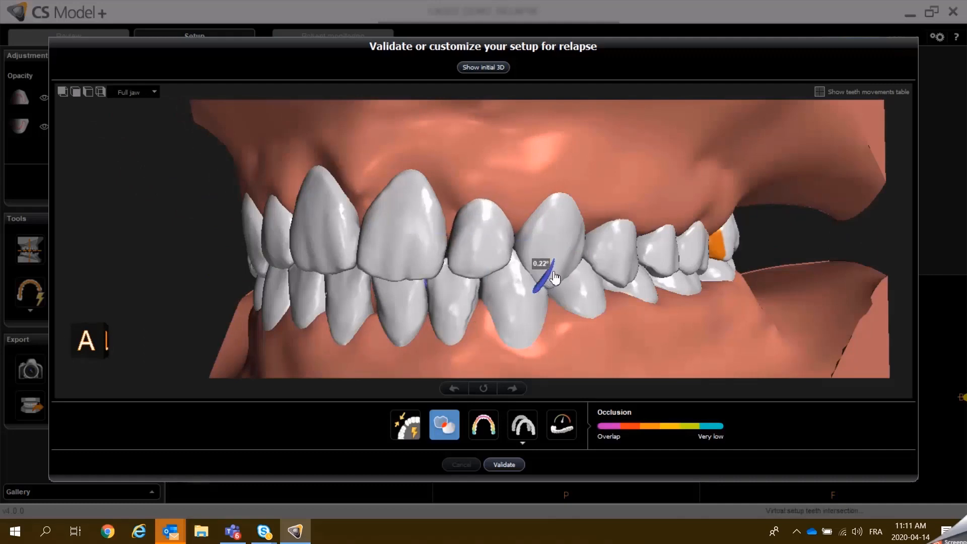
Rotate the upper left central incisor slightly and adjust its sideways position so it overlaps the neighbouring lateral incisor
click(397, 262)
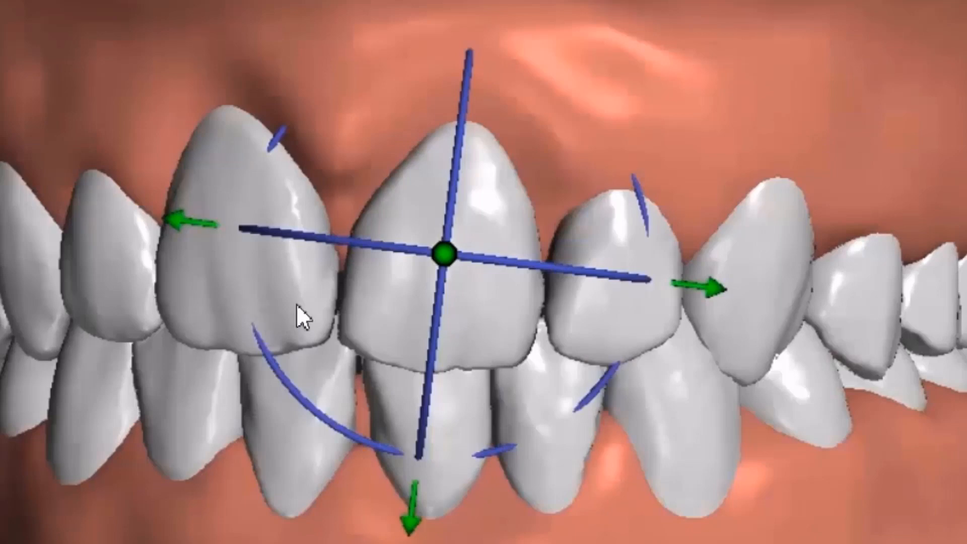
drag(501, 461, 541, 455)
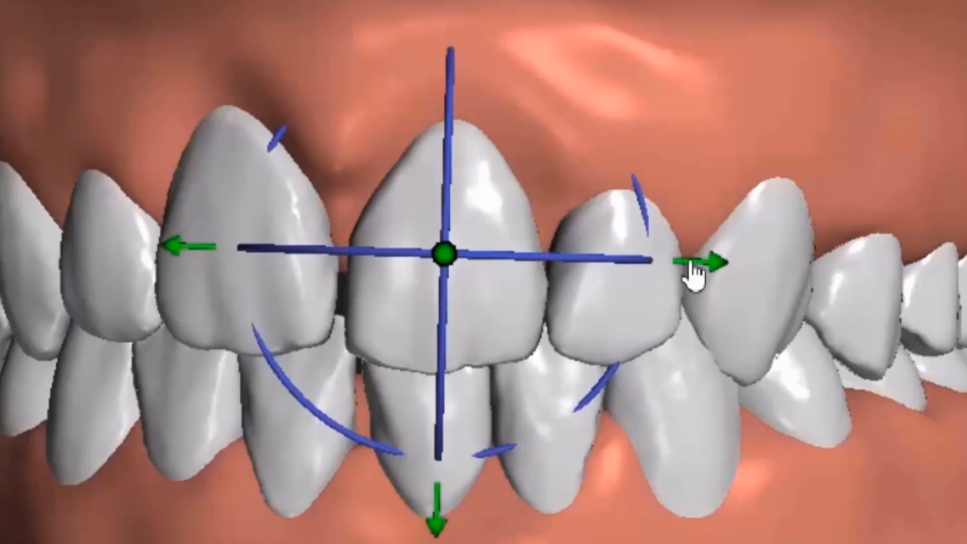
mouse_move(694, 274)
mouse_down()
mouse_move(703, 274)
mouse_move(691, 284)
mouse_up()
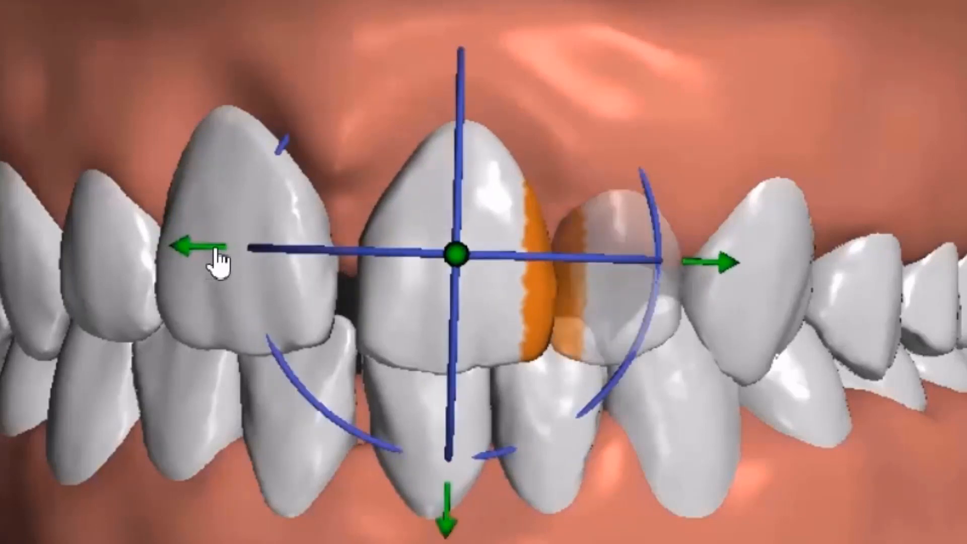
drag(219, 262, 229, 257)
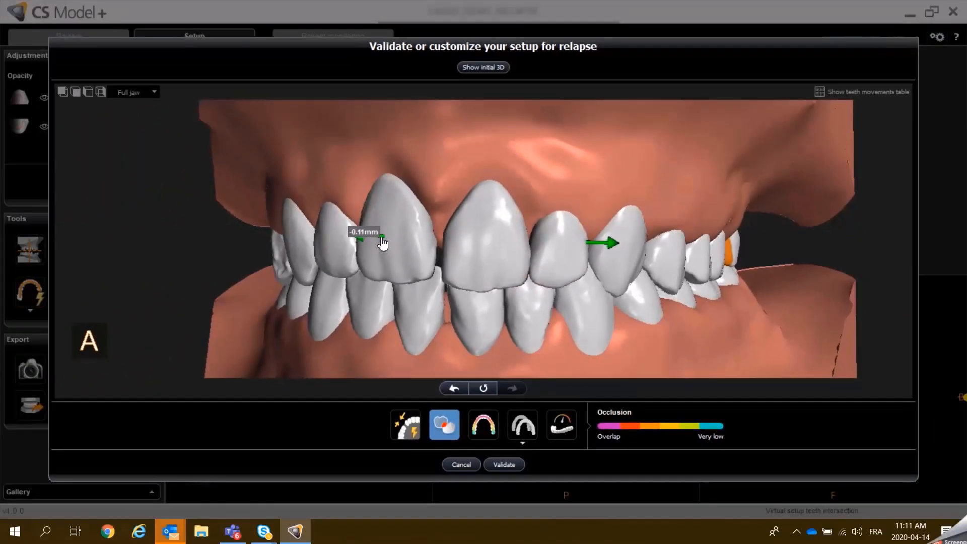
drag(381, 238, 400, 246)
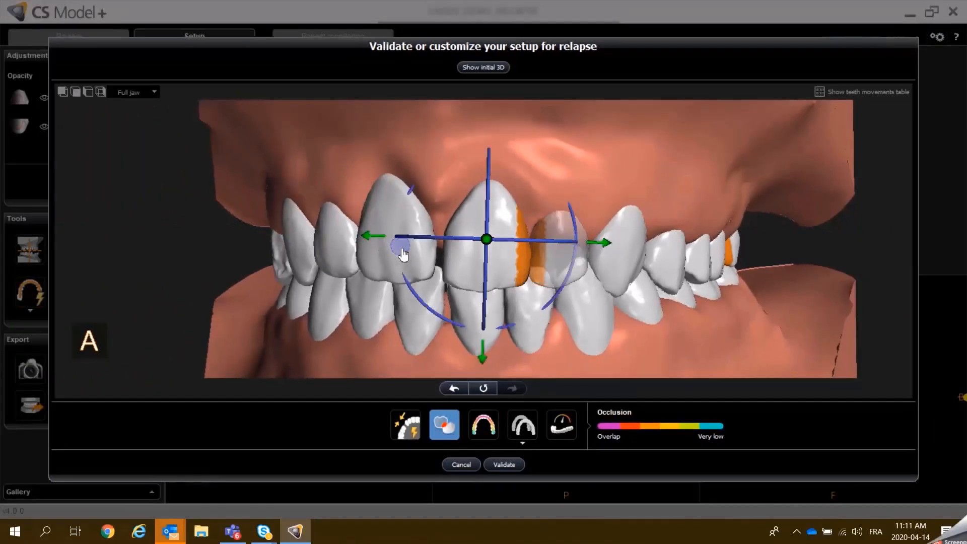
click(401, 247)
drag(592, 244, 604, 248)
Move the upper right central incisor down by about 0.22 mm and shift the upper right lateral incisor slightly toward it
click(508, 259)
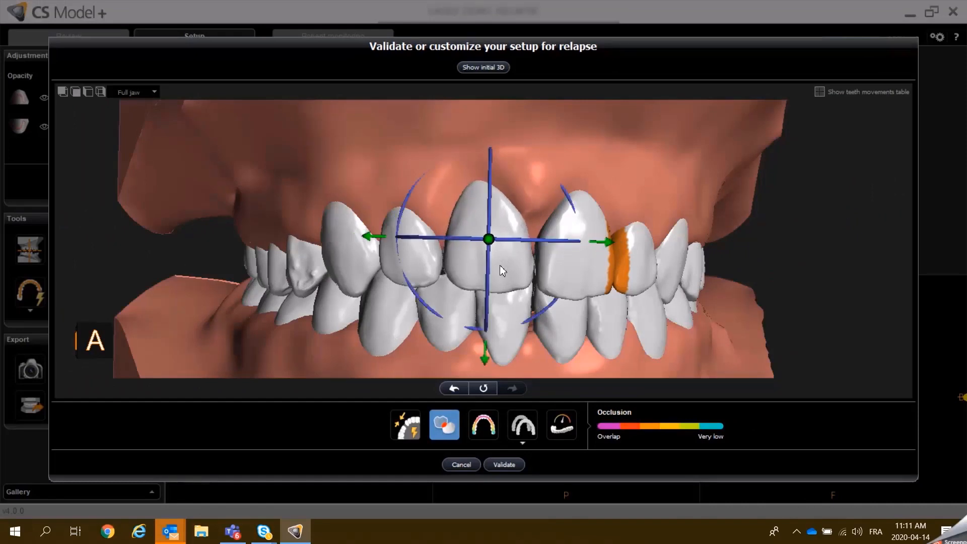
drag(484, 352, 487, 355)
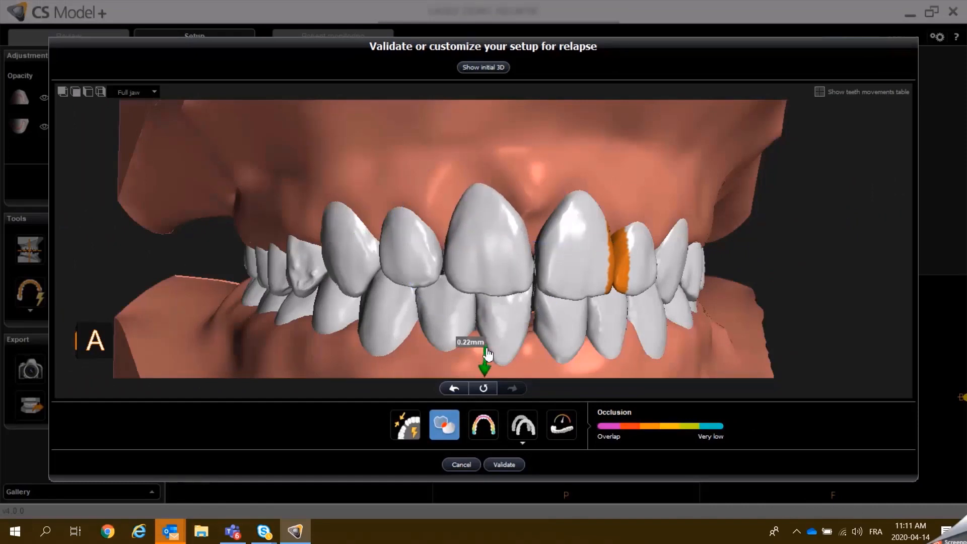
click(409, 270)
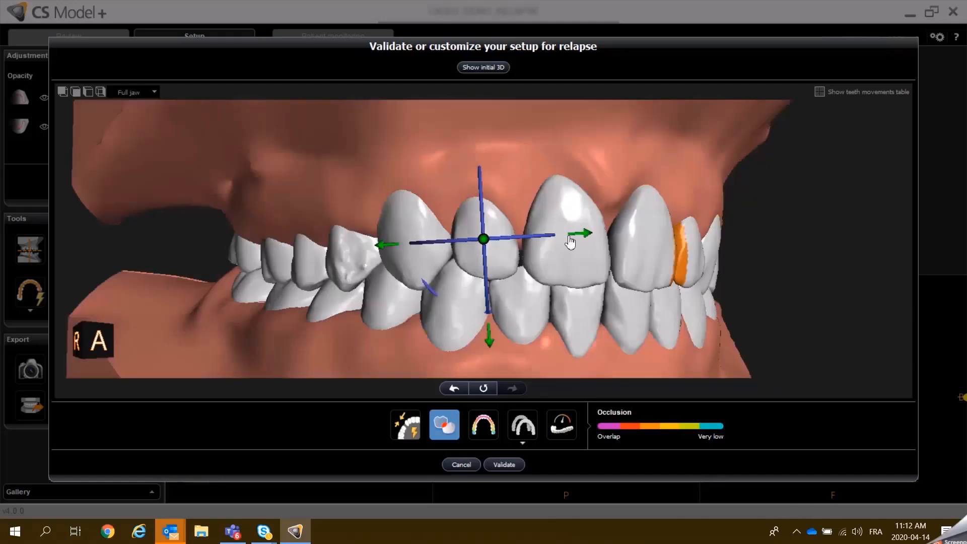
click(577, 236)
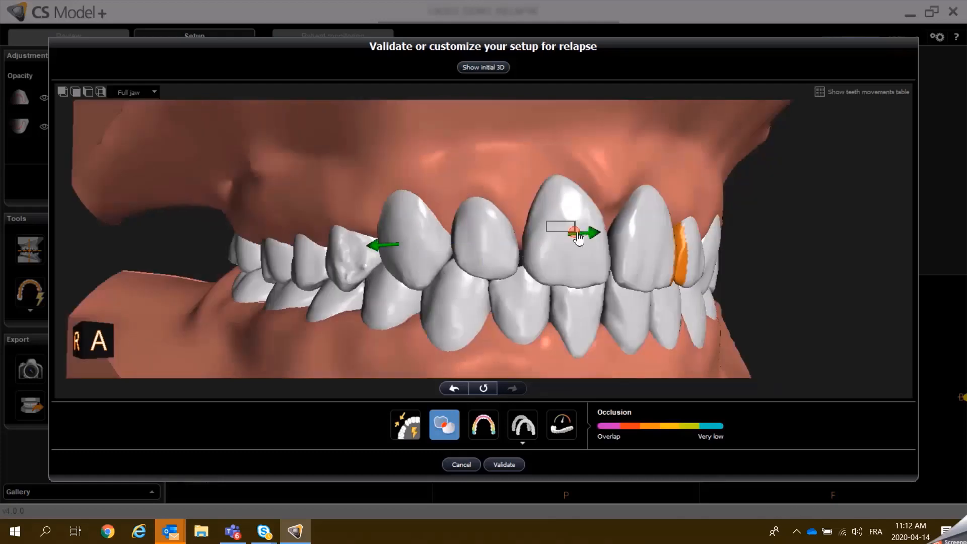
Shift the upper right canine by about 0.06 mm toward the lateral incisor
click(441, 247)
drag(554, 243, 556, 253)
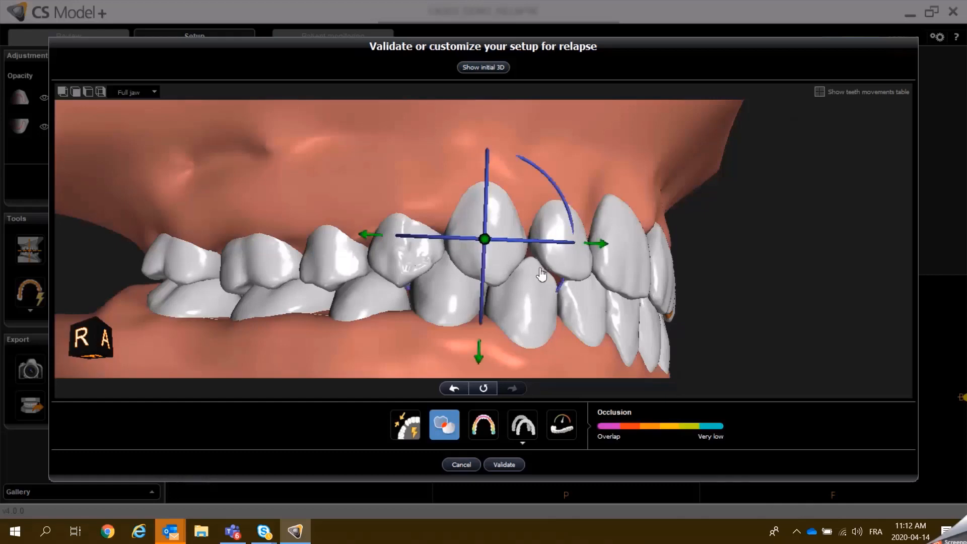
click(594, 246)
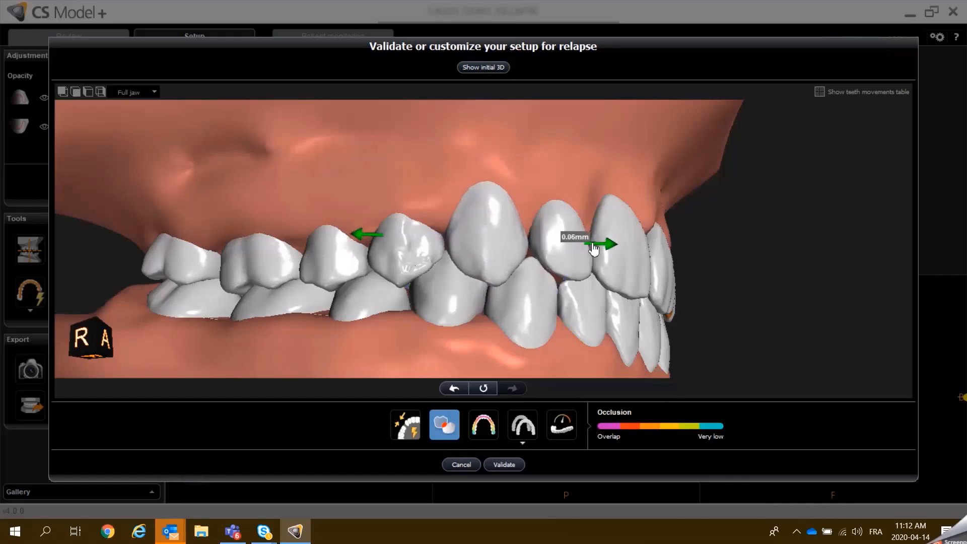
Return the model to a frontal overview, save the customized relapse setup, and look over the saved simulation's jaws
scroll(585, 271, down, 3)
drag(637, 267, 710, 225)
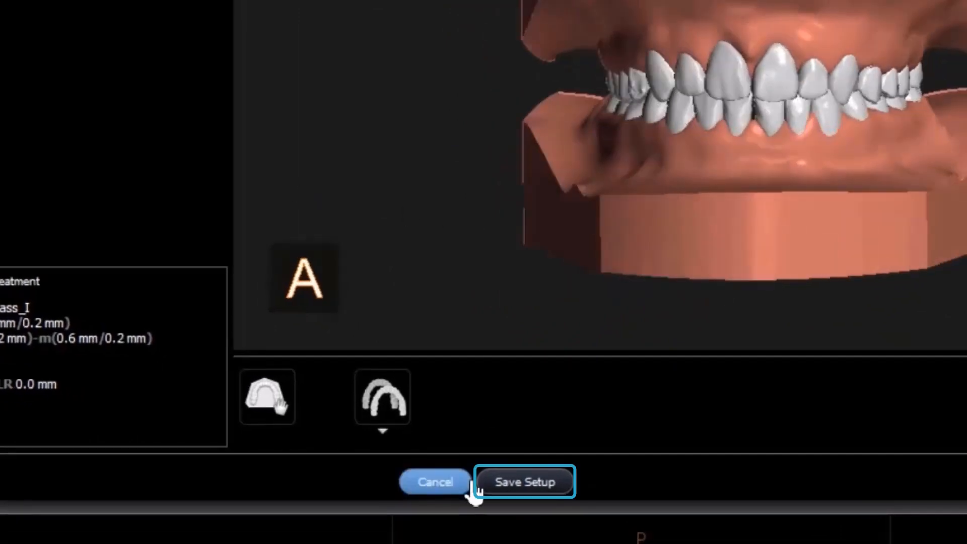
click(528, 484)
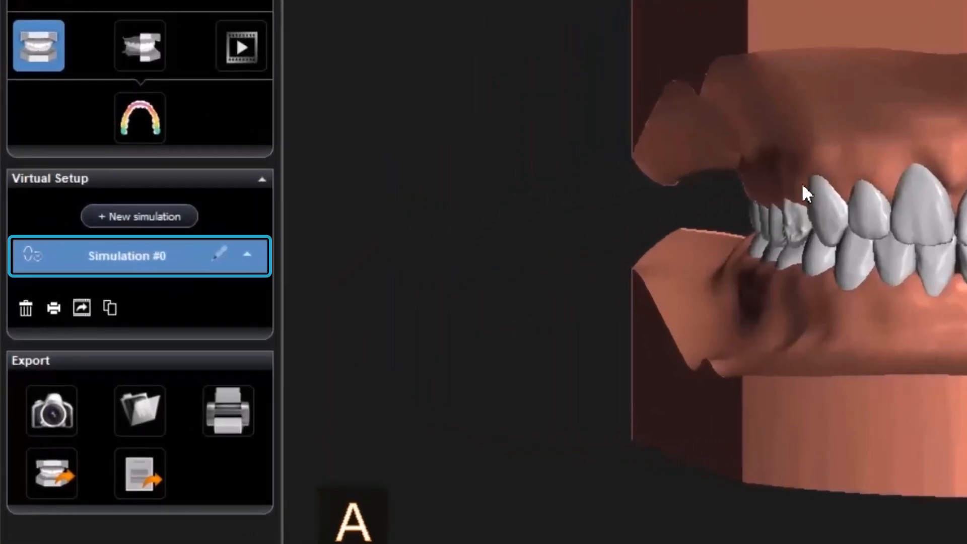
drag(516, 254, 574, 242)
drag(894, 169, 833, 193)
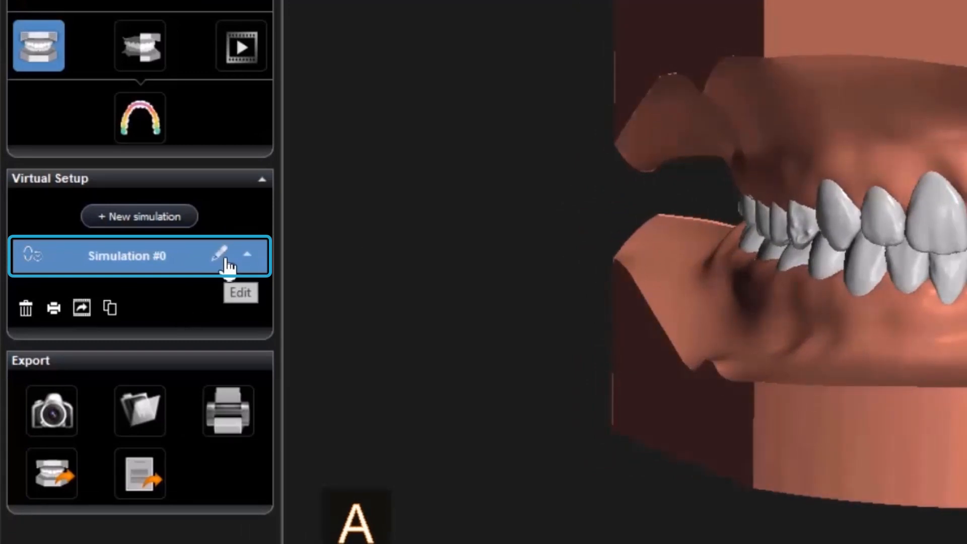